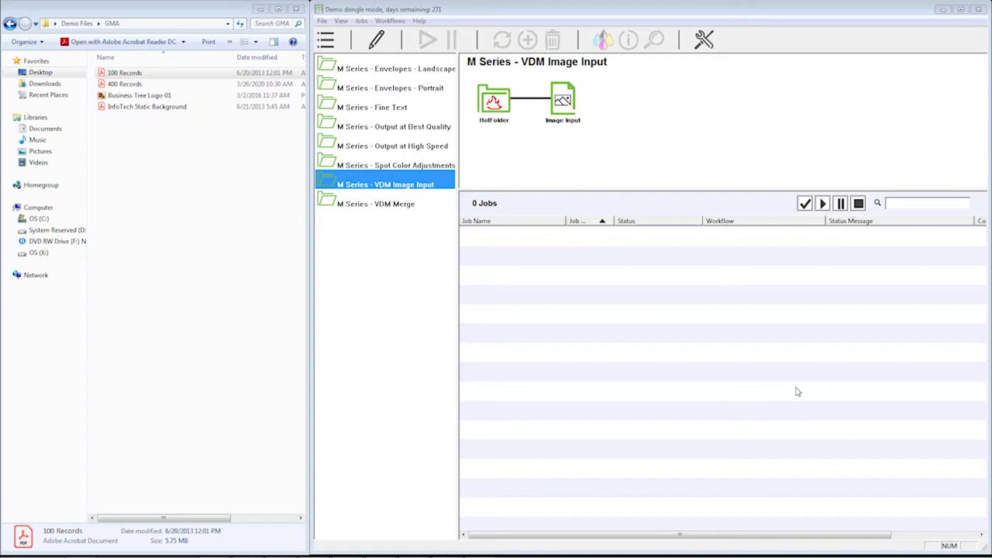
Step: Review the 100 Records address PDF by scrolling through it, then close the reader
left_click(136, 73)
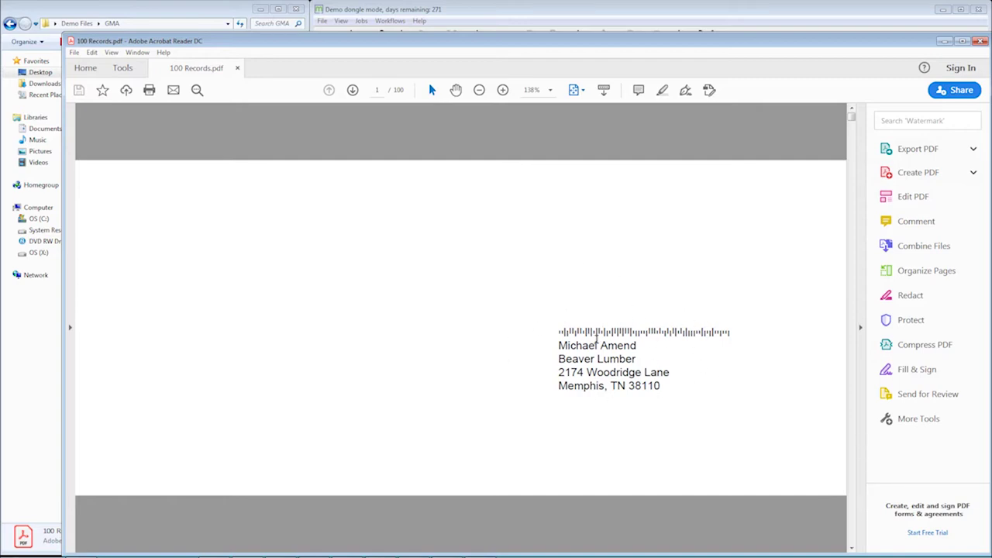
scroll(596, 339, "down", 16)
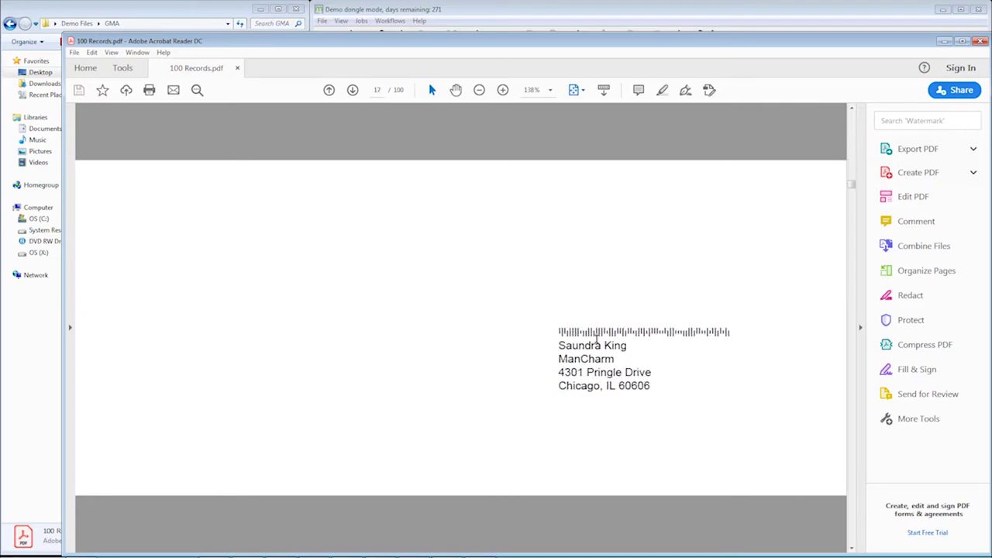
scroll(597, 341, "down", 16)
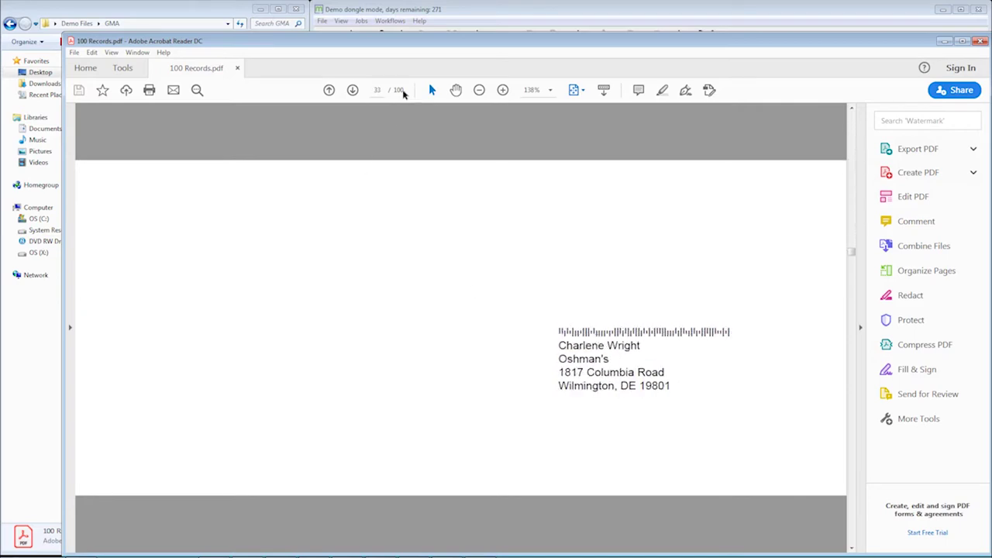
scroll(569, 375, "down", 12)
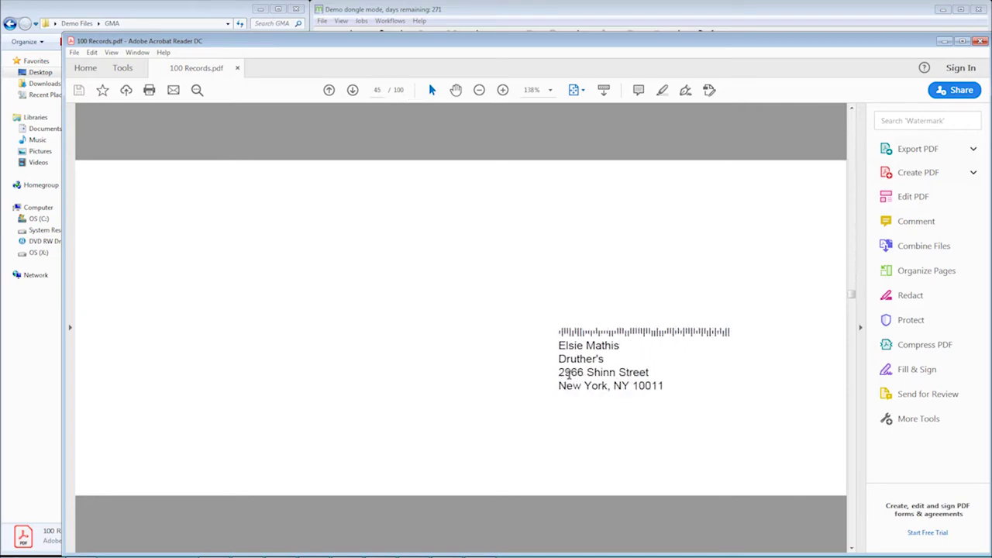
scroll(570, 375, "down", 16)
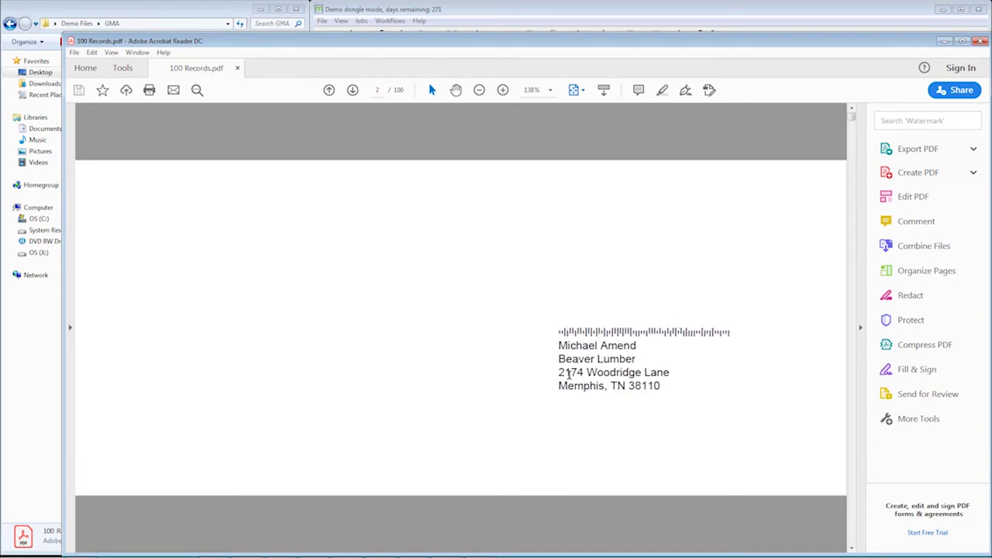
left_click(237, 68)
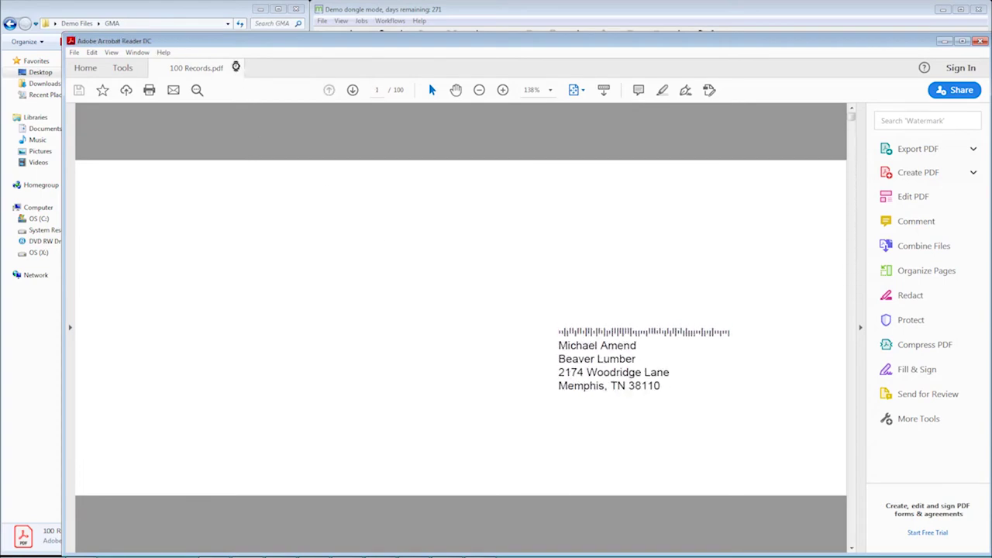
left_click(944, 41)
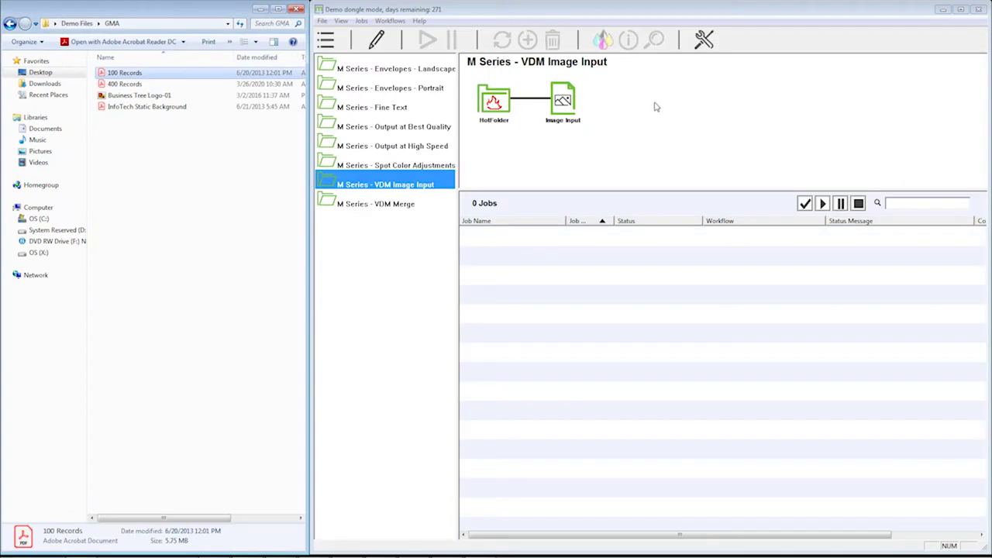
Step: Preview the InfoTech Static Background PDF and the Business Tree Logo-01 image
left_click(142, 107)
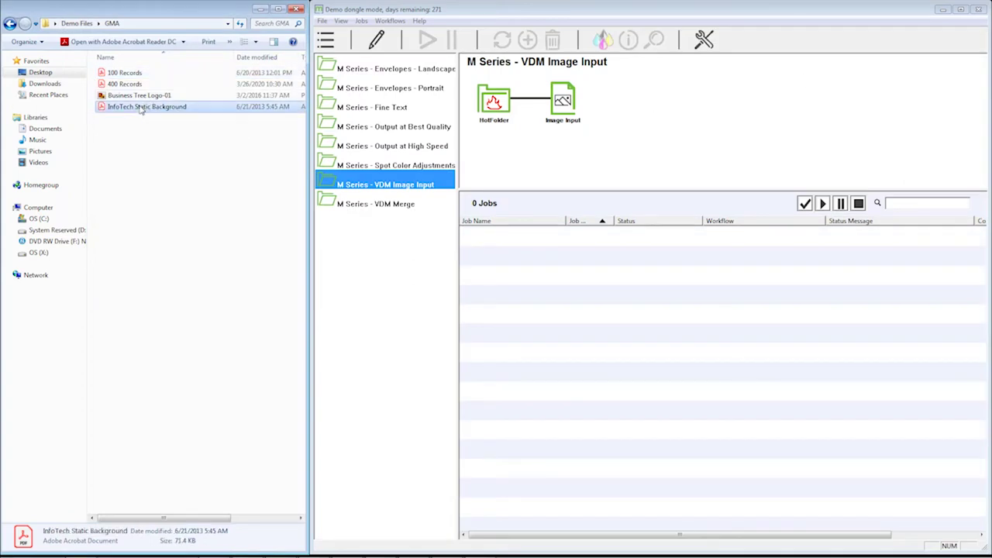
double_click(141, 109)
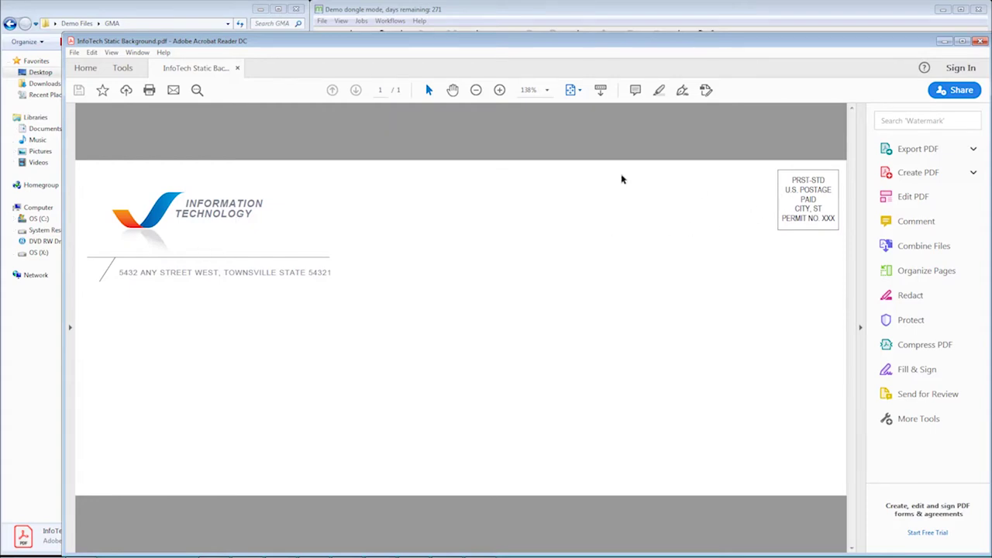
left_click(237, 67)
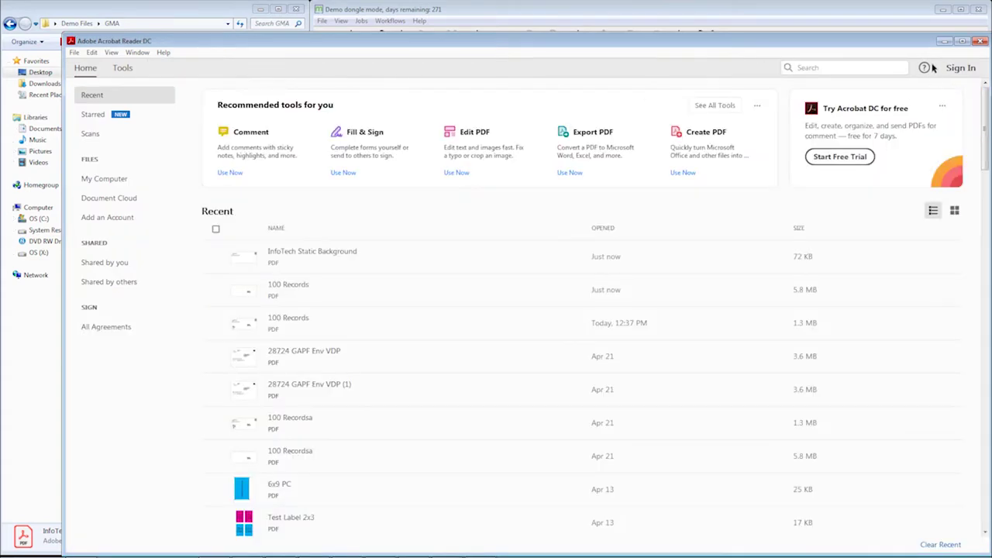
left_click(946, 40)
left_click(132, 96)
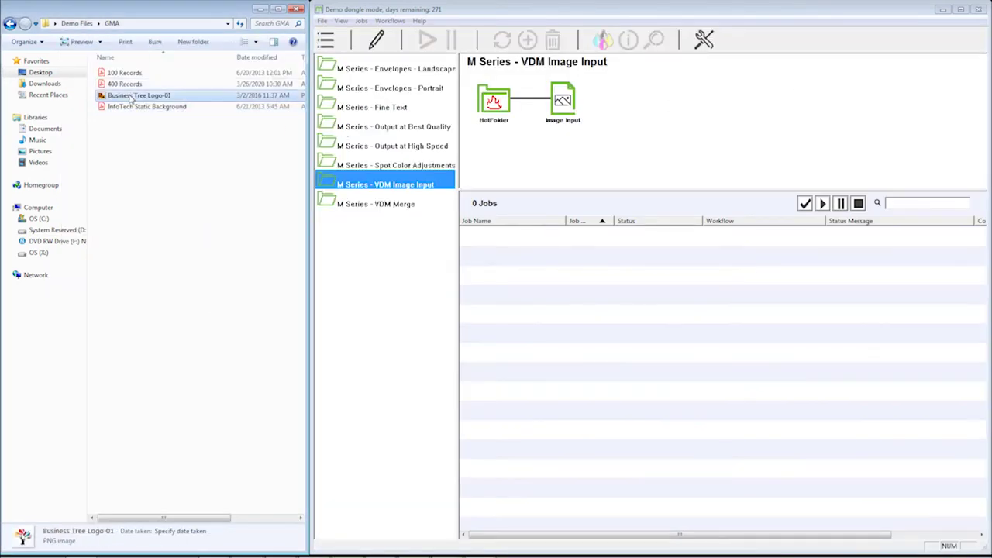
double_click(132, 96)
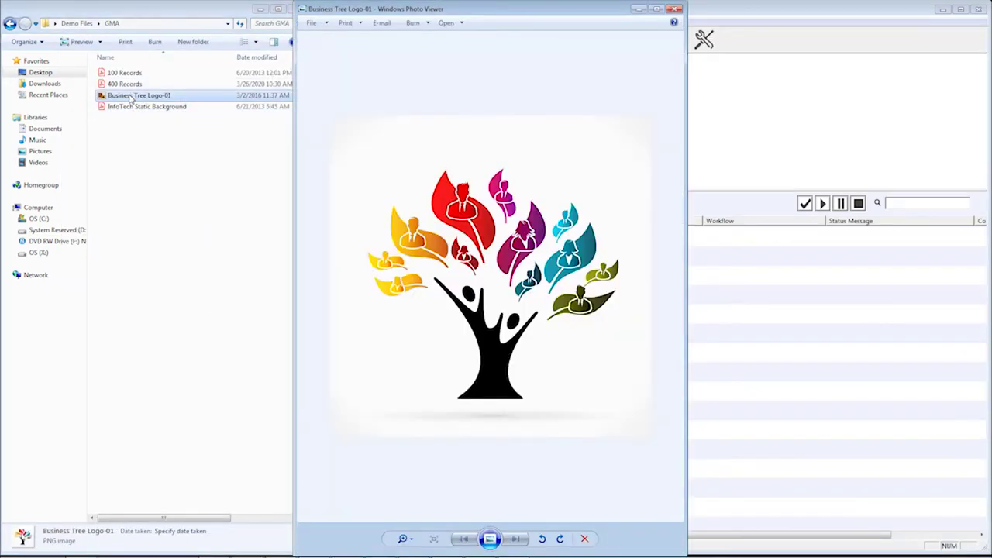
left_click(675, 9)
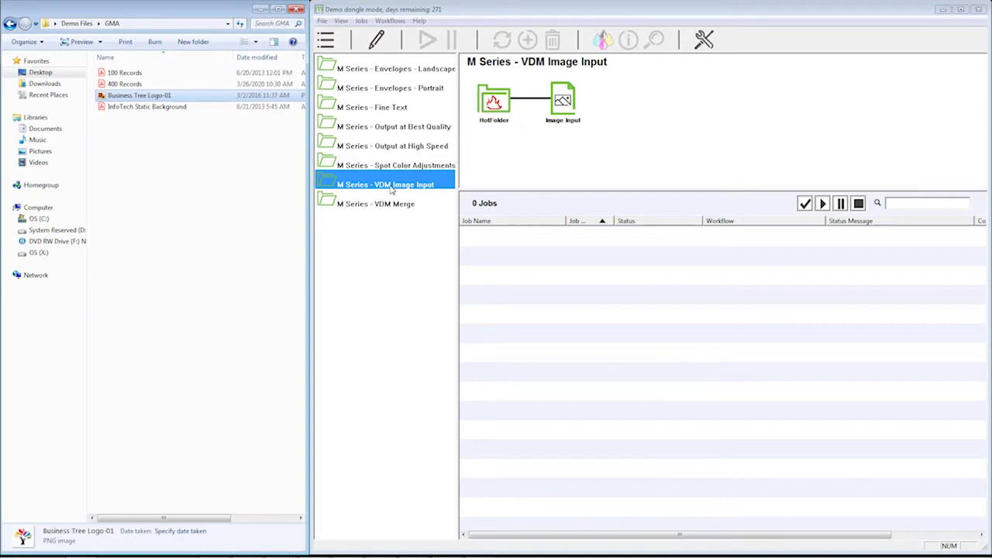
Step: Drop the InfoTech Static Background and Business Tree Logo-01 files onto VDM Image Input, then switch to VDM Merge
left_click(144, 108, "ctrl")
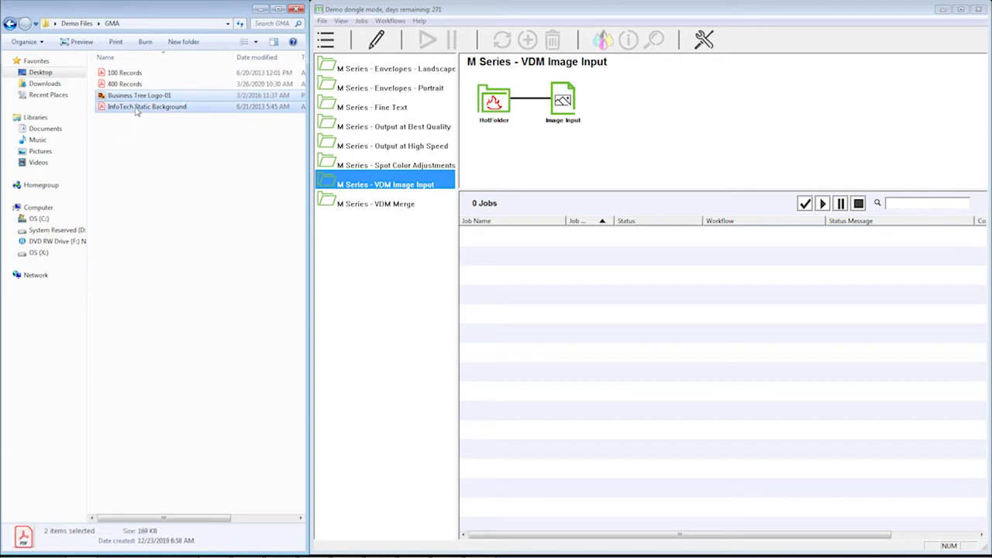
left_click_drag(138, 108, 626, 135)
left_click(370, 210)
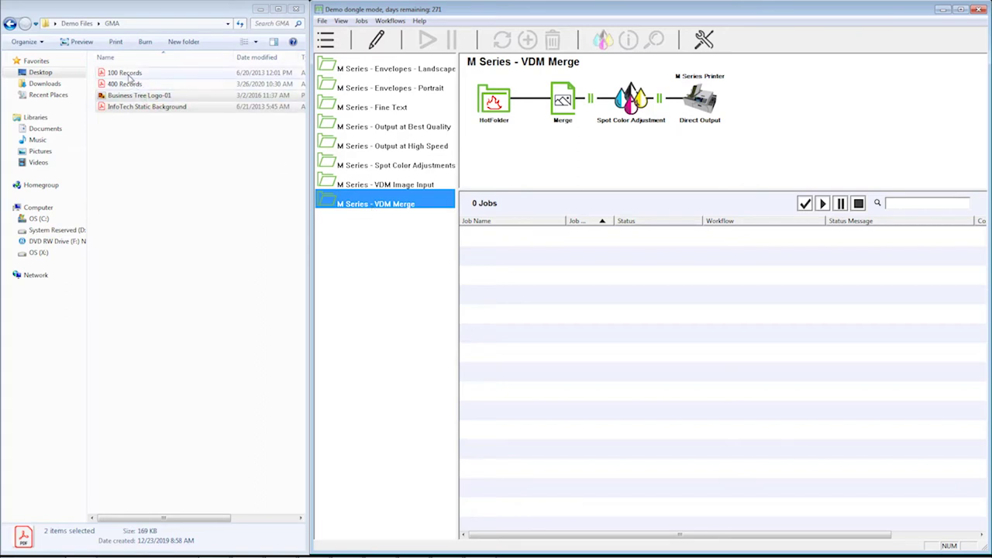
Step: Submit 100 Records.pdf to the VDM Merge workflow and open the job in the Graphic Editor
left_click_drag(124, 72, 599, 151)
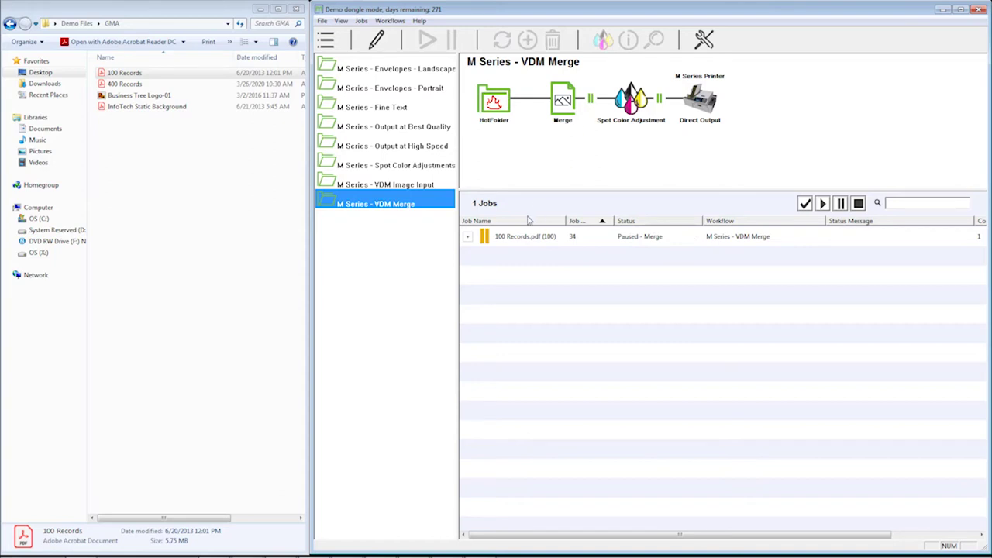
left_click(517, 240)
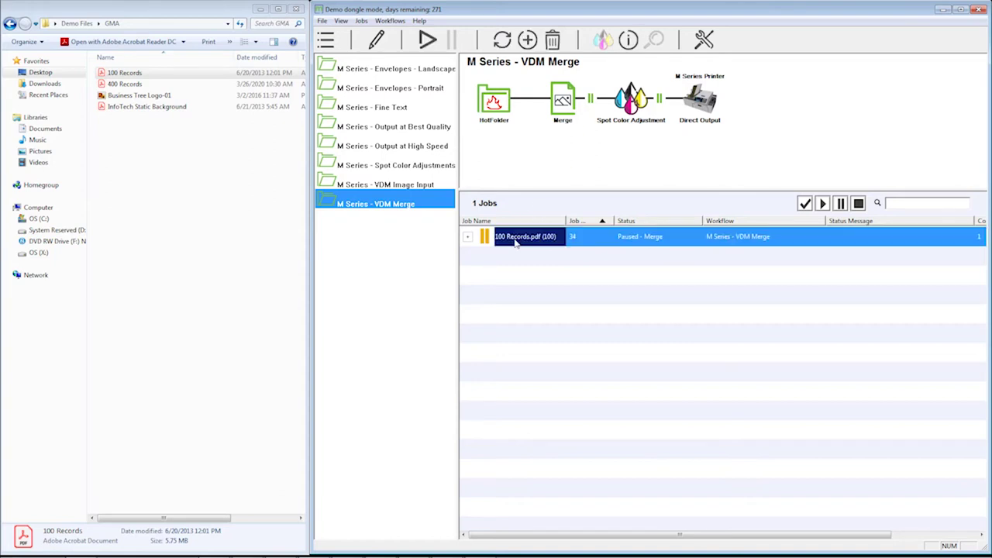
right_click(517, 241)
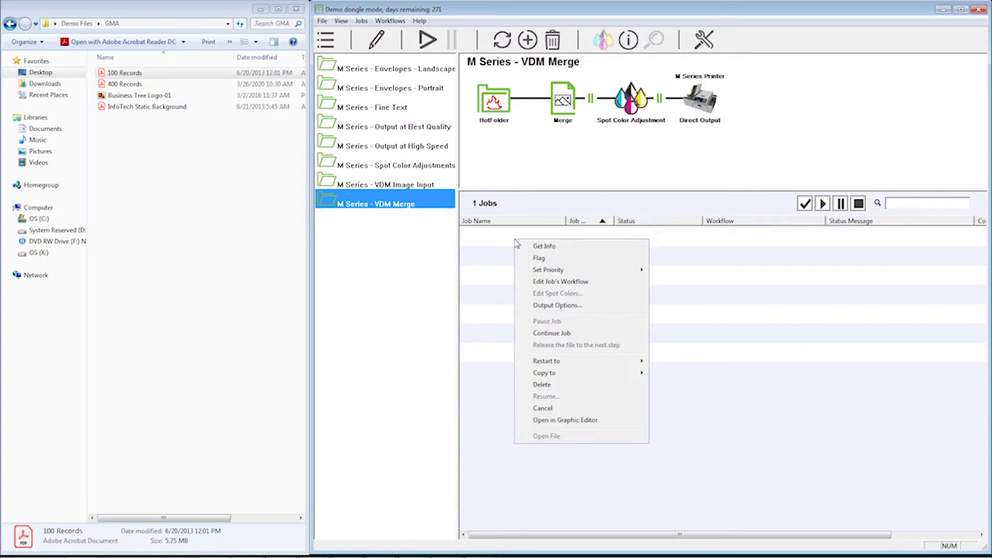
left_click(580, 421)
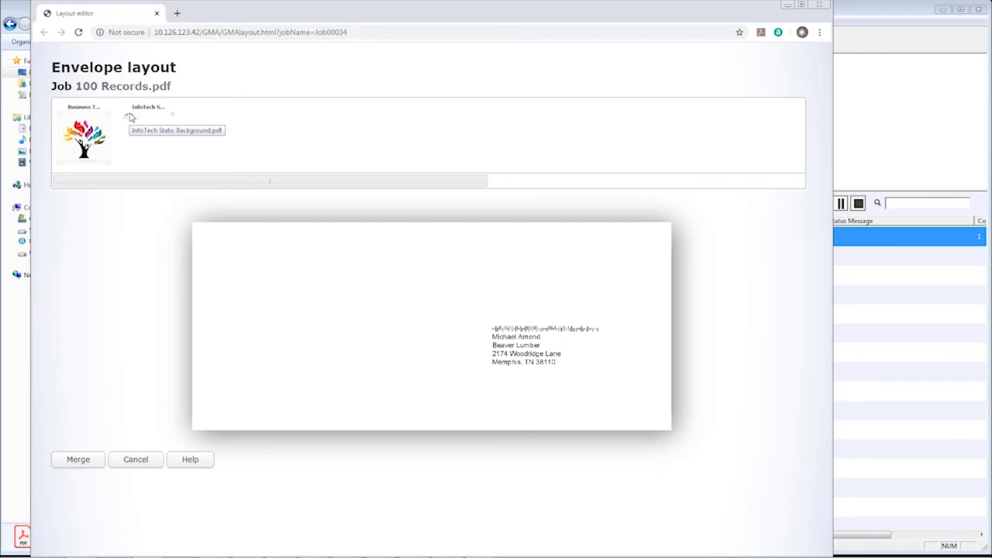
Step: Apply the InfoTech Static Background to the envelope, keeping the image in the palette
left_click(133, 119)
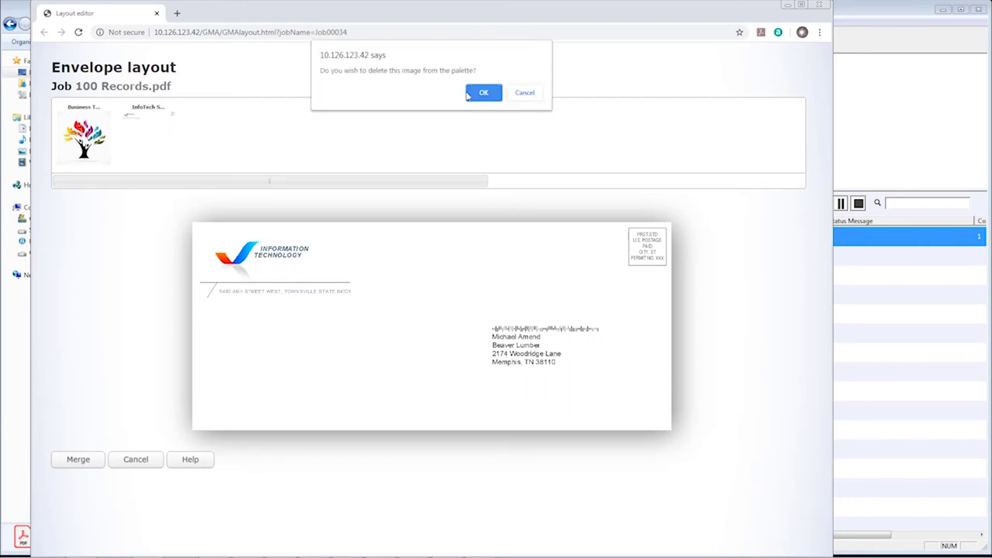
left_click(525, 94)
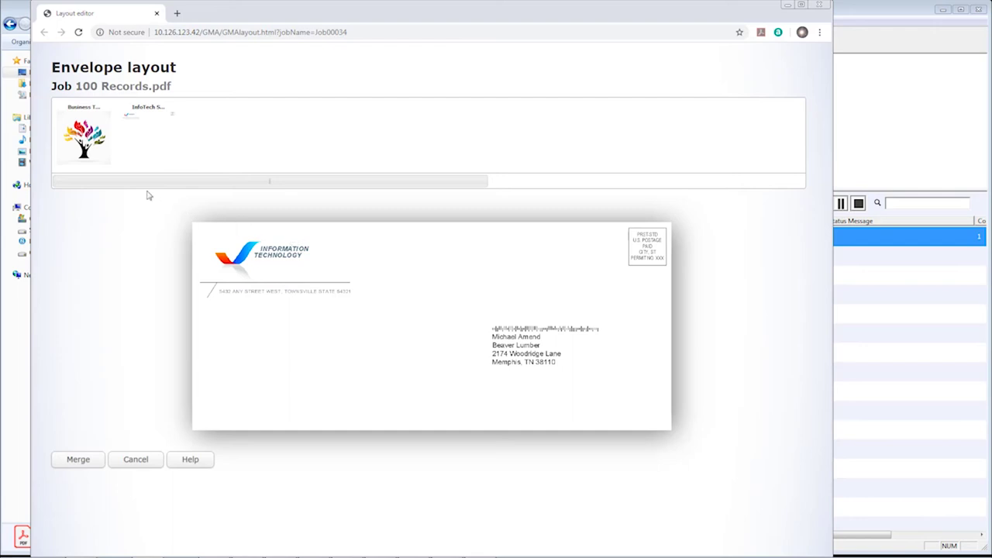
Step: Place the Business Tree Logo on the envelope, shrink it, and move it to the lower-left corner
left_click_drag(82, 142, 343, 346)
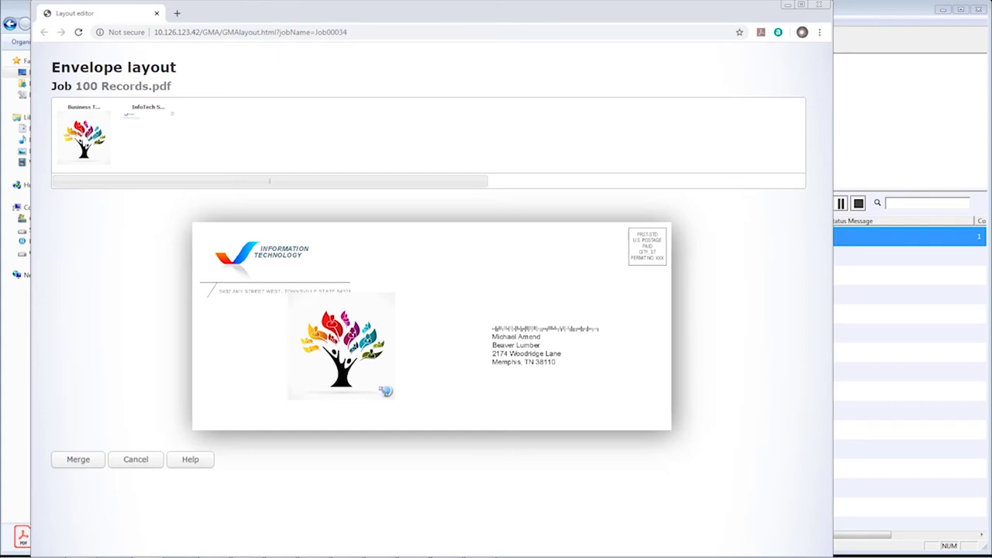
left_click_drag(387, 391, 362, 366)
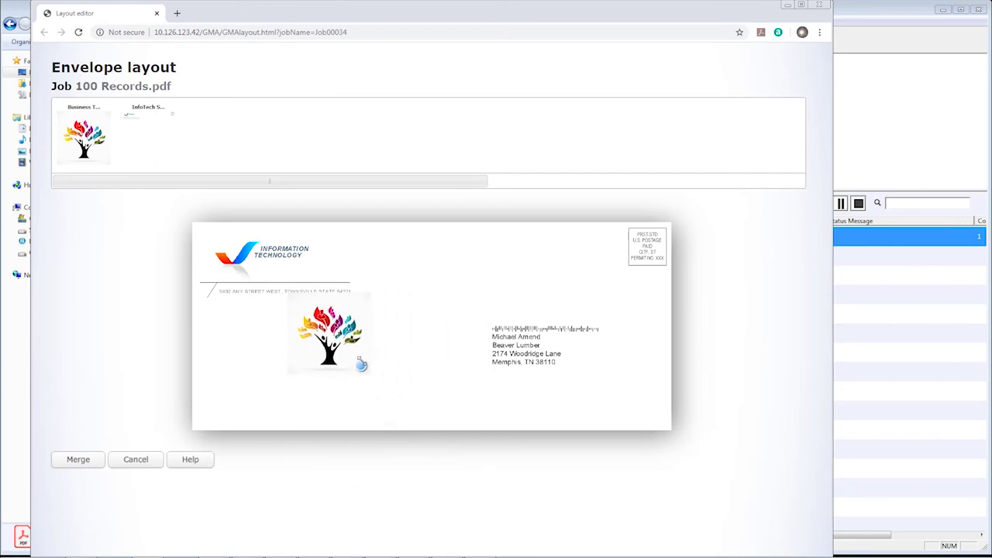
left_click_drag(333, 336, 238, 383)
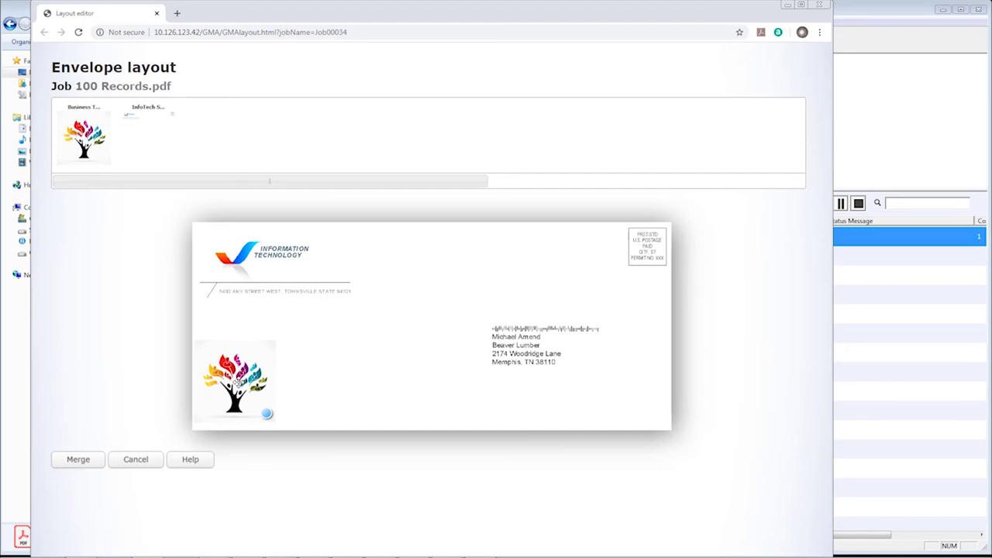
Step: Run the merge, then open the merged 100 Records output file from the job's Merge step
left_click(77, 459)
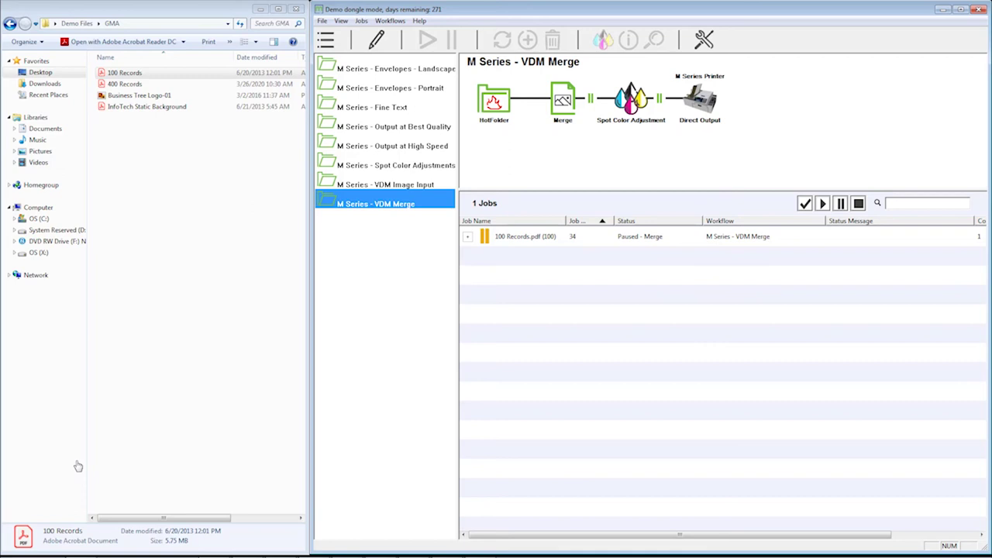
left_click(467, 237)
left_click(484, 276)
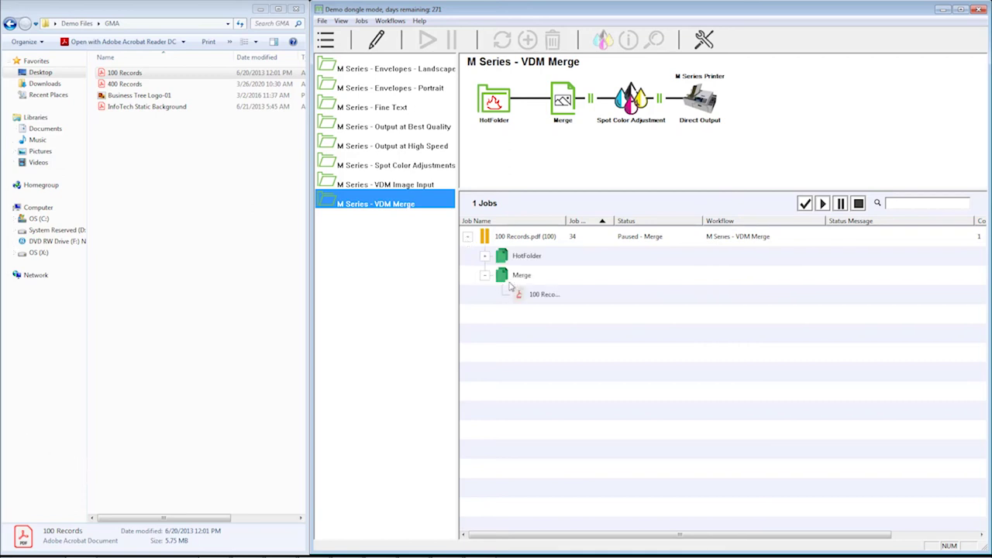
left_click(543, 299)
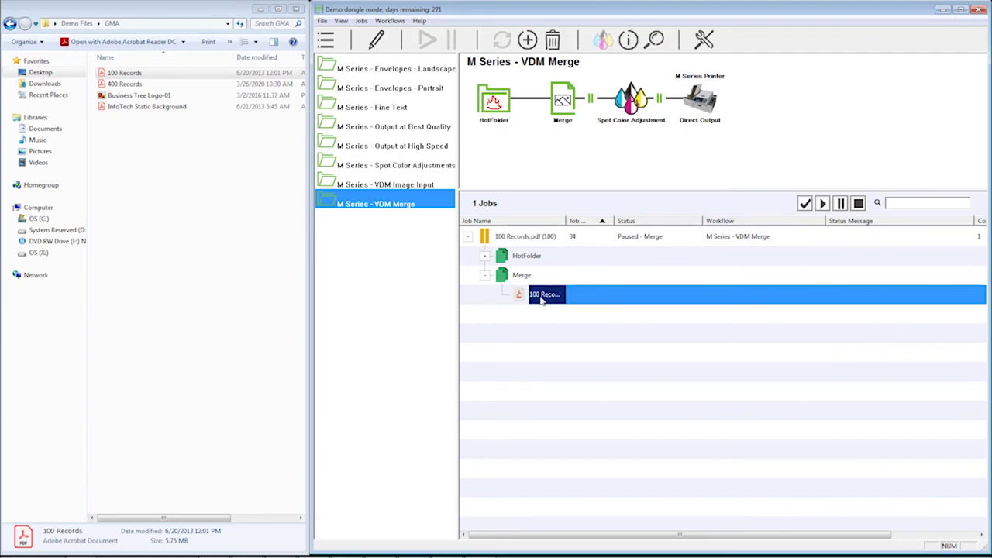
double_click(543, 298)
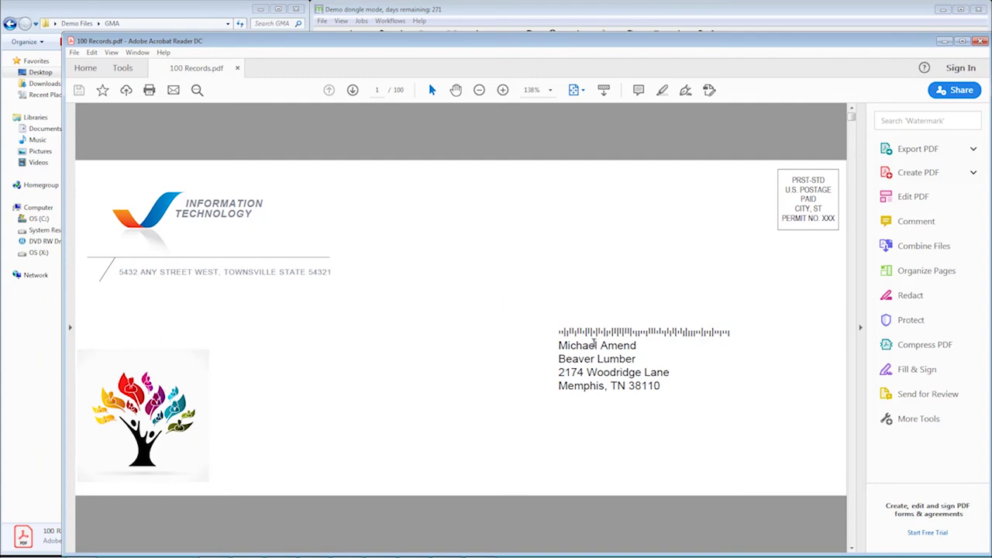
Step: Scroll through the merged 100 Records.pdf envelope pages, then close the document and Acrobat Reader
scroll(556, 324, "down", 2)
scroll(556, 323, "down", 17)
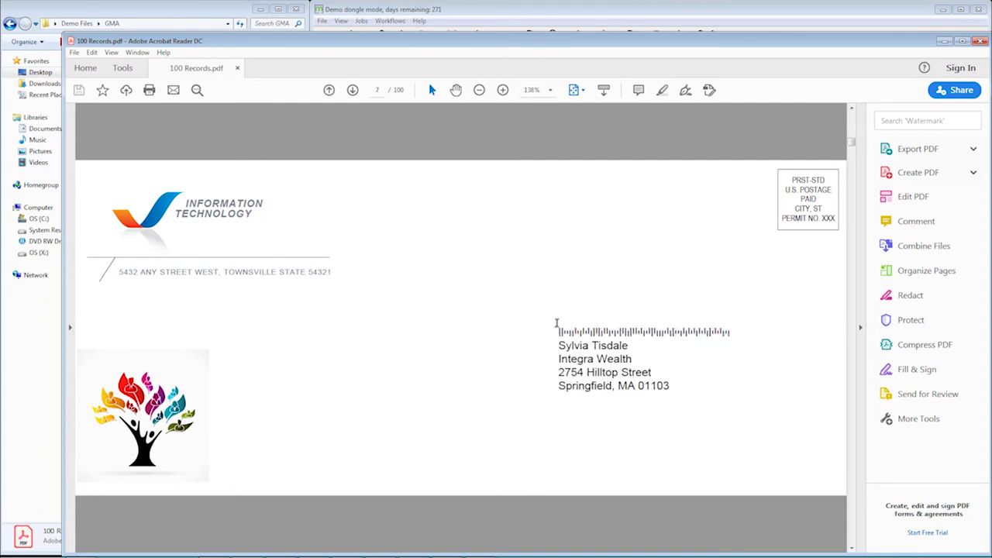
scroll(556, 323, "down", 14)
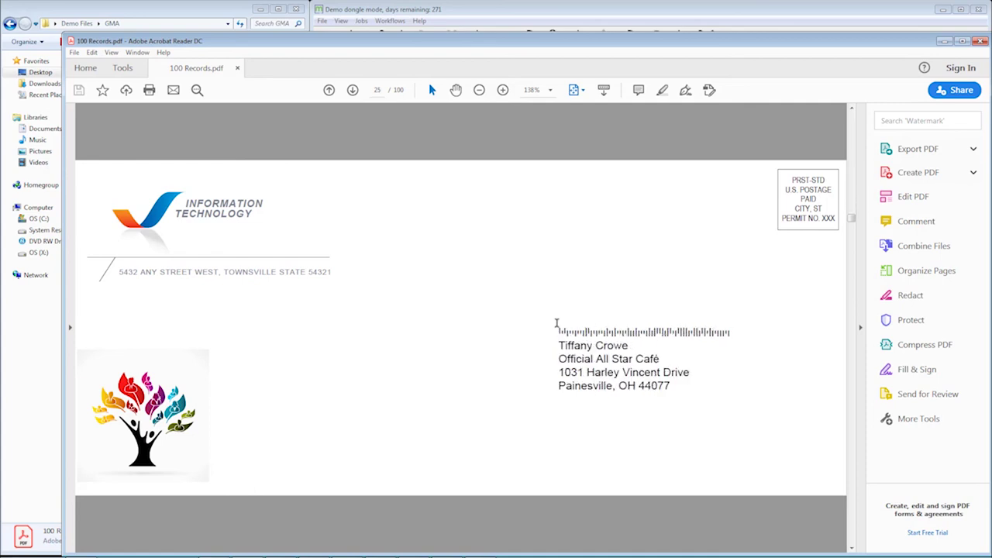
scroll(630, 342, "up", 4)
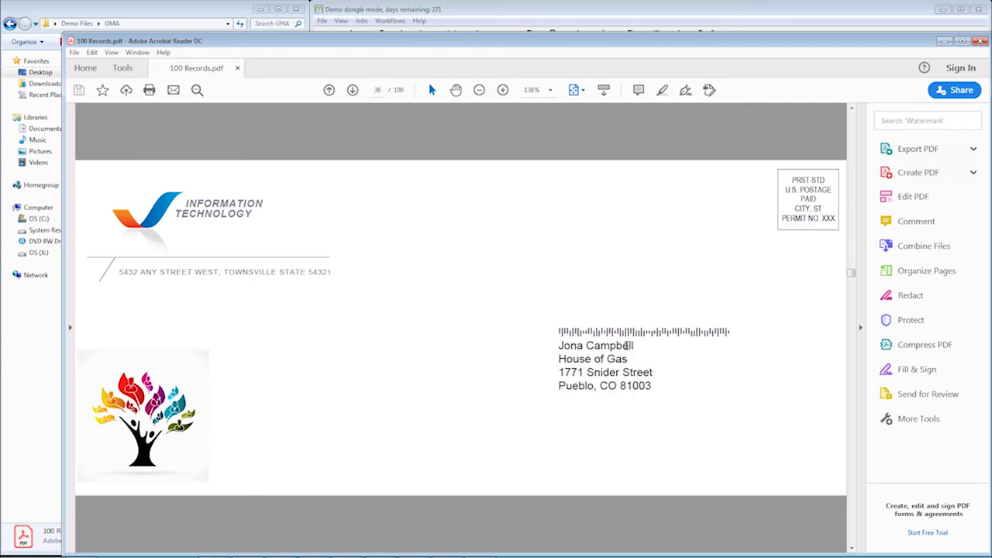
scroll(628, 345, "up", 12)
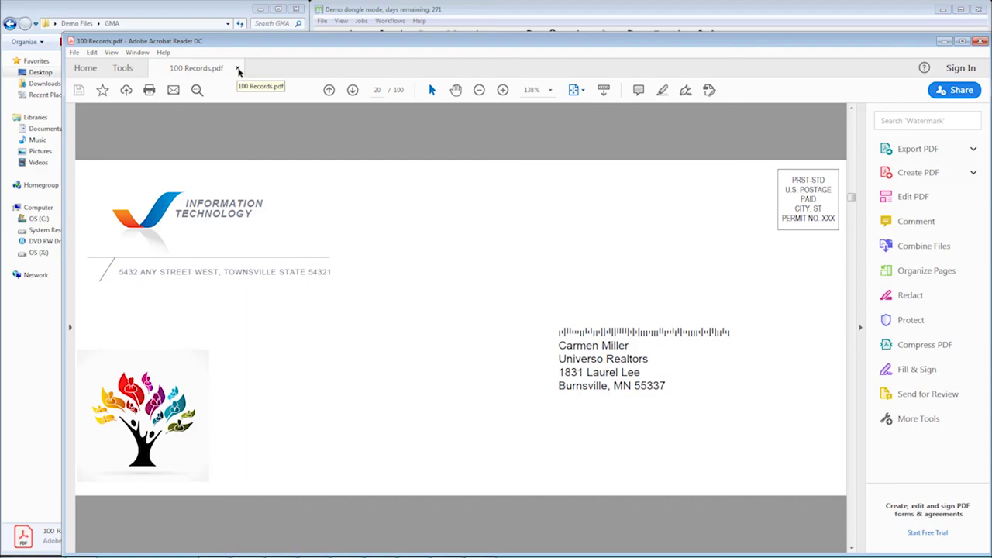
left_click(239, 72)
left_click(944, 41)
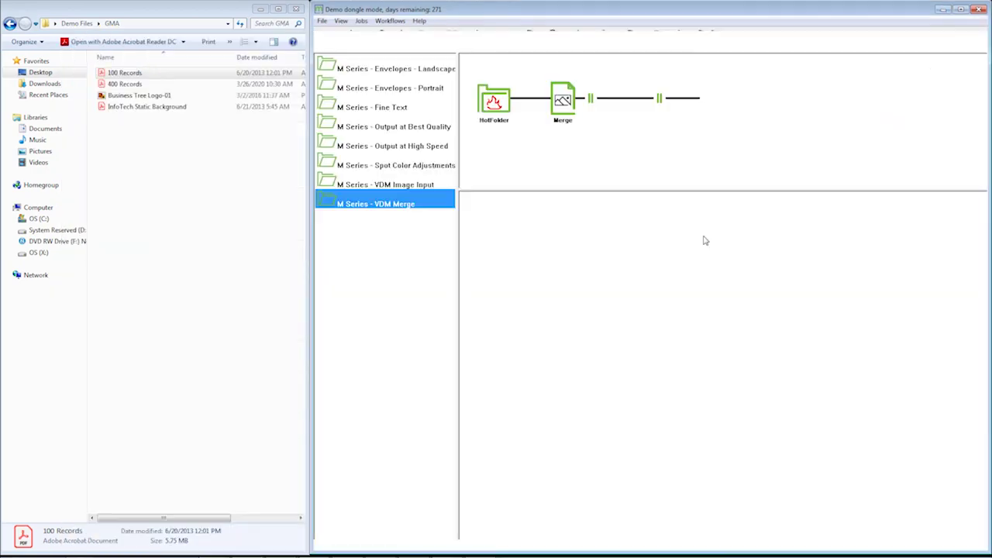